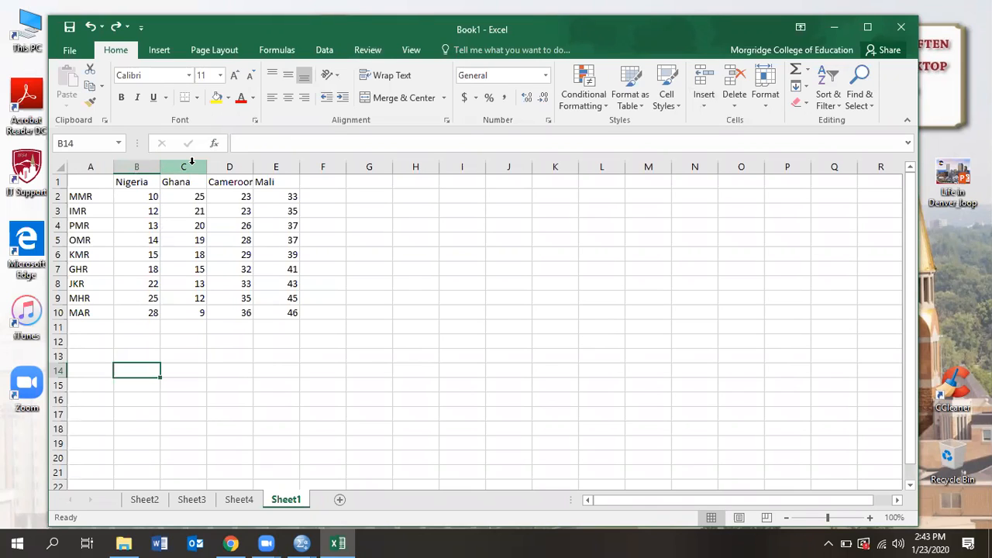
Step: Insert a scatter chart of the Nigeria and Ghana values in B2:C10
left_click_drag(130, 194, 191, 295)
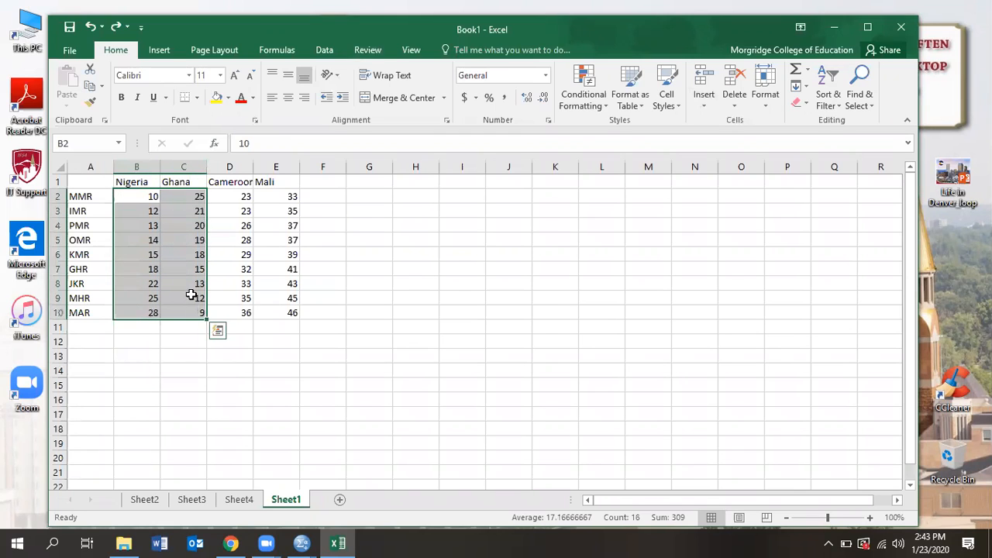
left_click(161, 56)
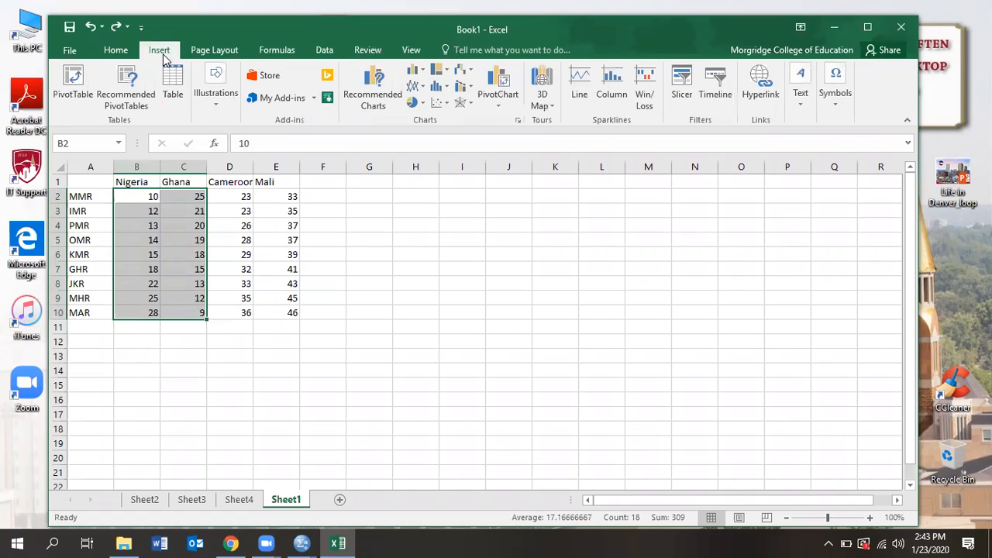
left_click(436, 111)
left_click(446, 141)
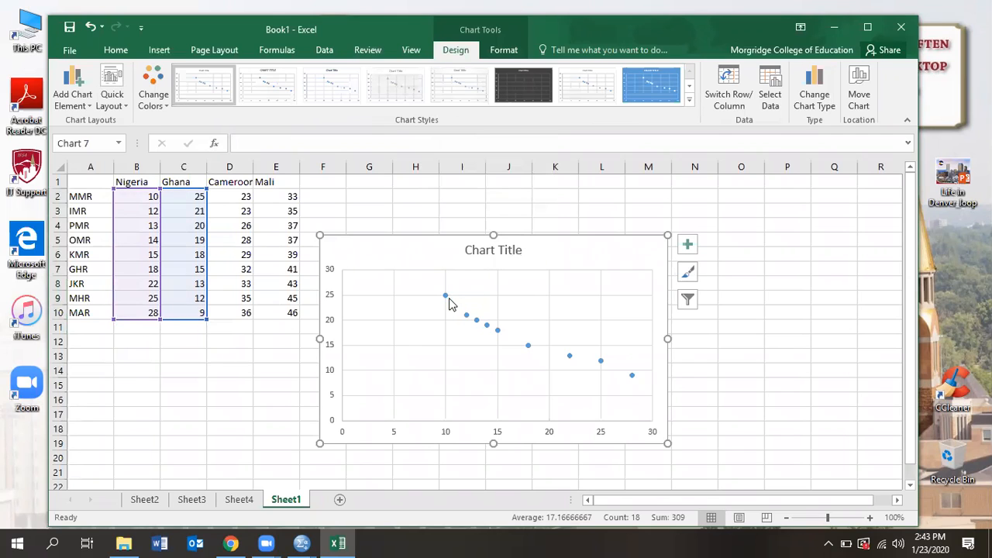
mouse_move(444, 298)
Step: Insert a scatter chart of the Cameroon and Mali values in D2:E10 and arrange both charts beside each other
left_click_drag(233, 193, 274, 311)
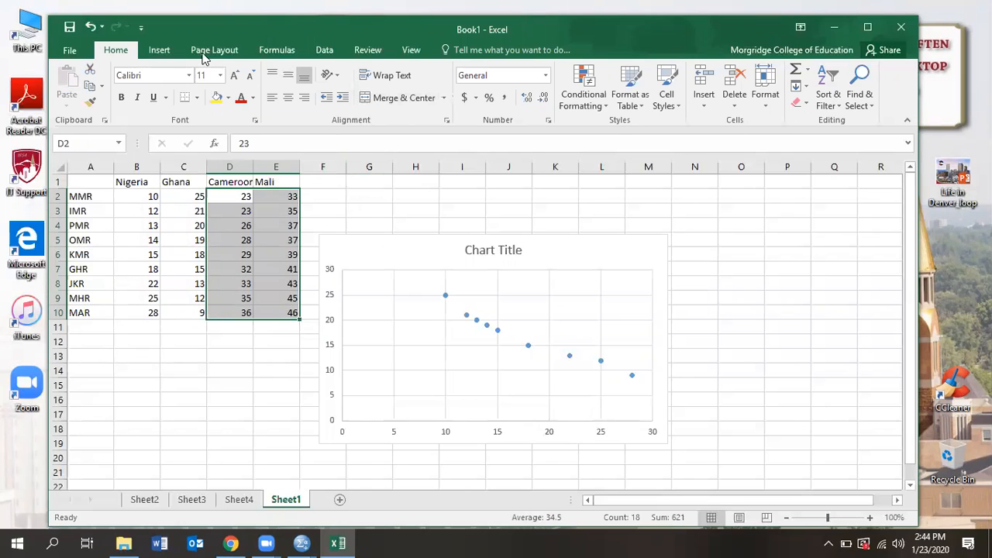
left_click(158, 51)
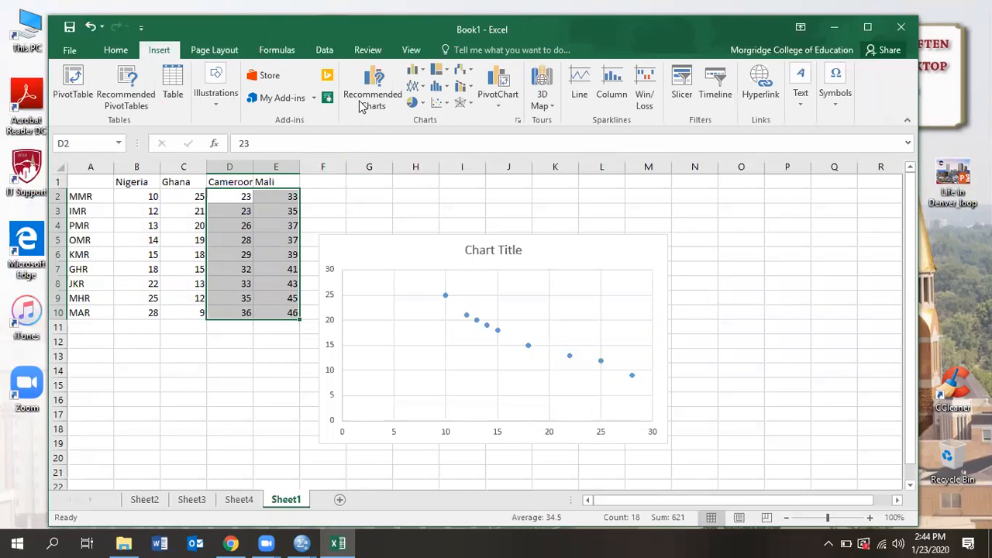
left_click(435, 106)
left_click(448, 147)
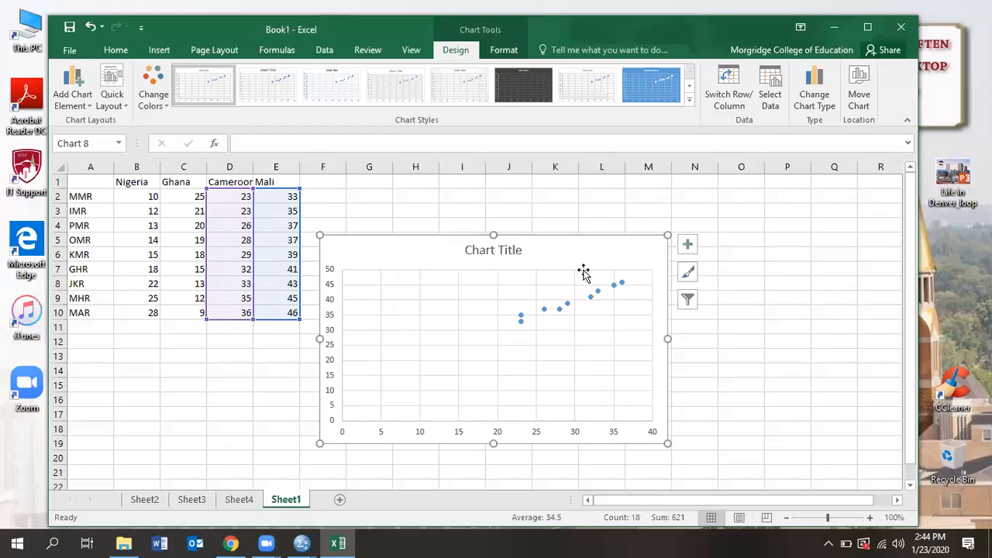
left_click_drag(574, 261, 803, 264)
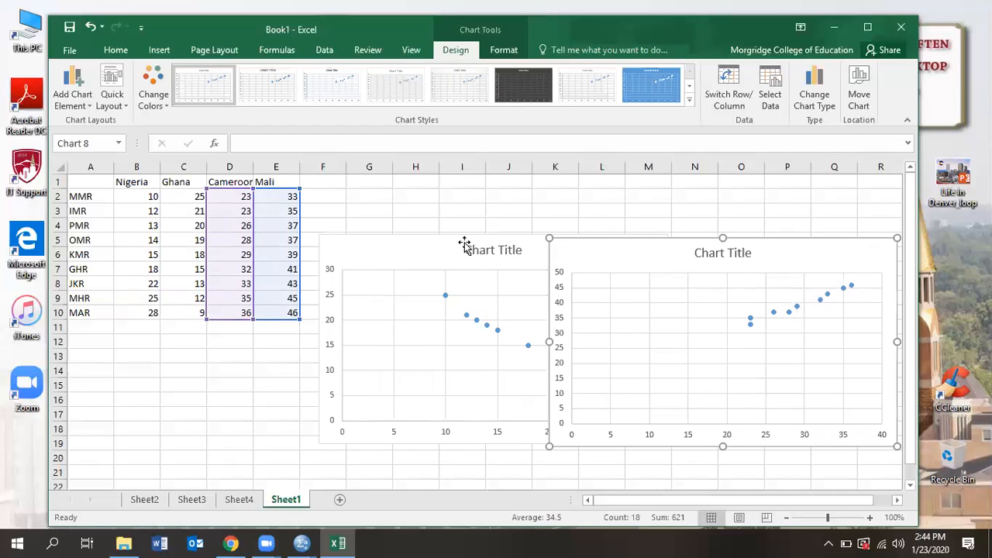
left_click_drag(452, 243, 383, 243)
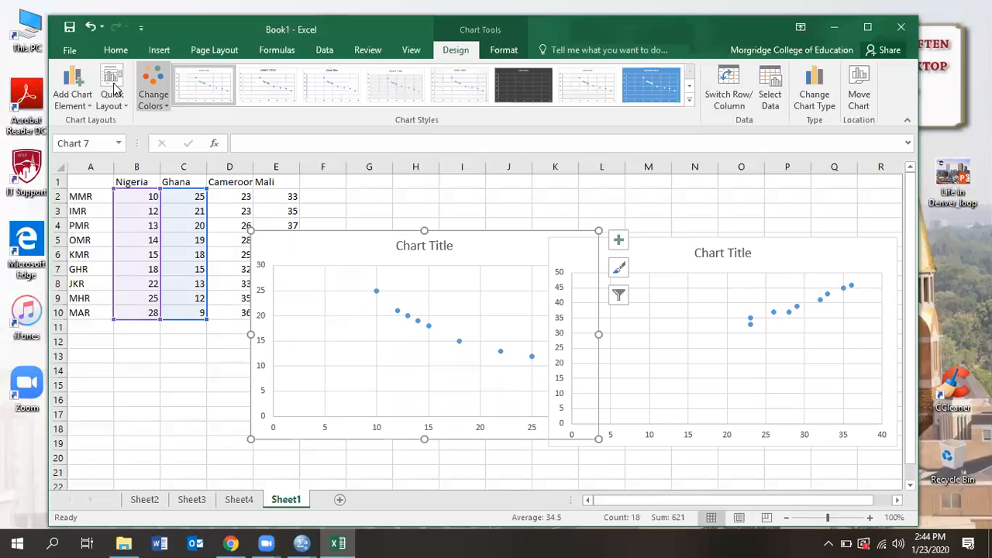
Step: Run a Correlation analysis on the Nigeria and Ghana data in B1:C10, grouped by columns, with the output range M20:P21
left_click(324, 51)
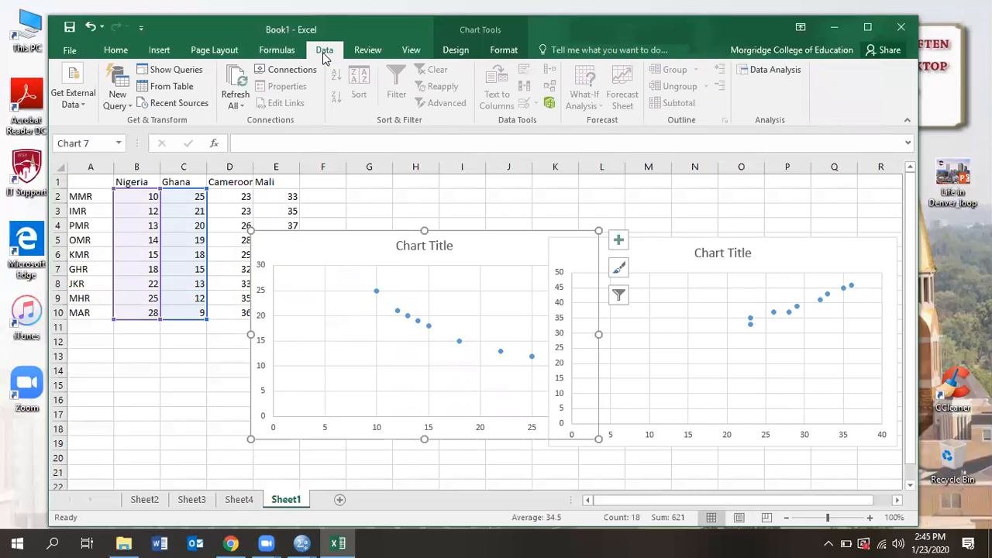
left_click(776, 75)
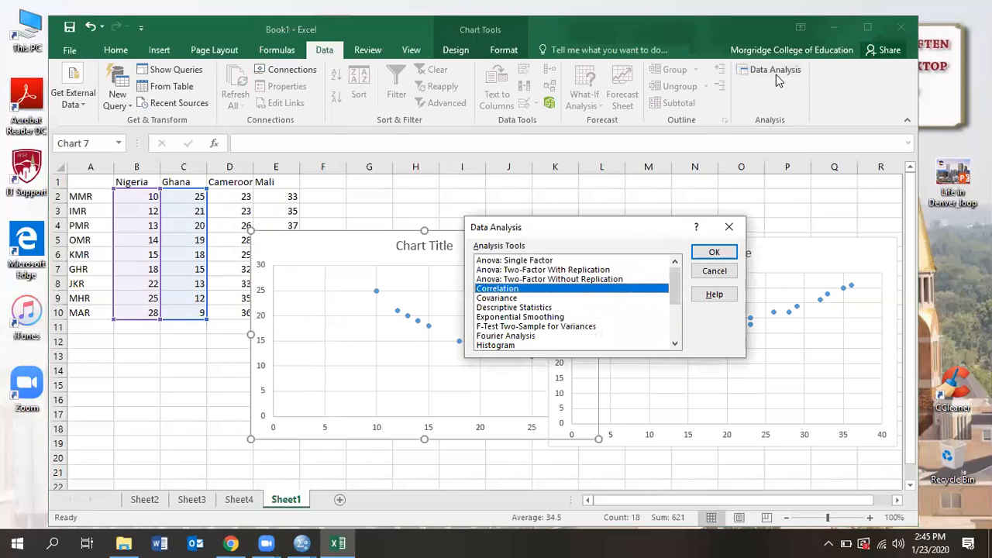
left_click(708, 256)
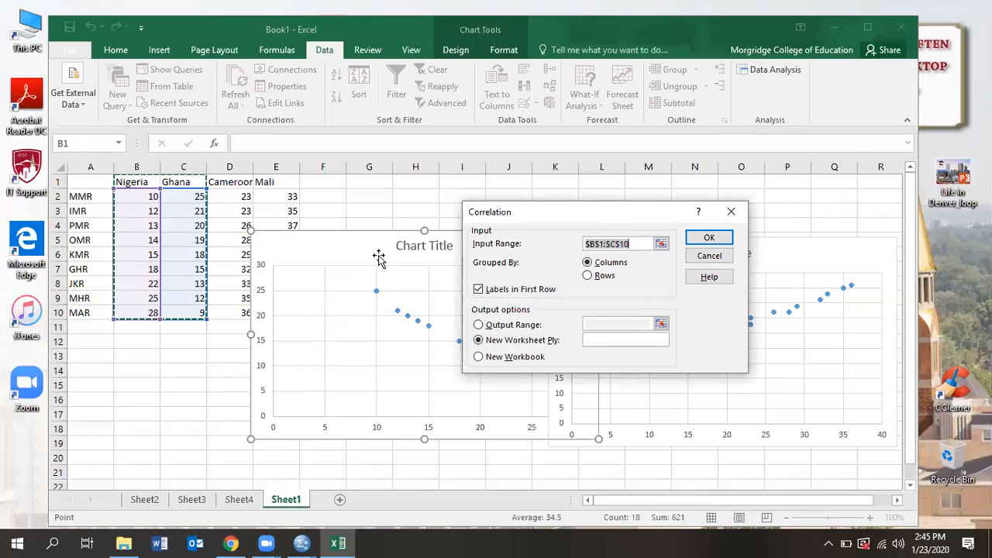
left_click(587, 262)
left_click(479, 325)
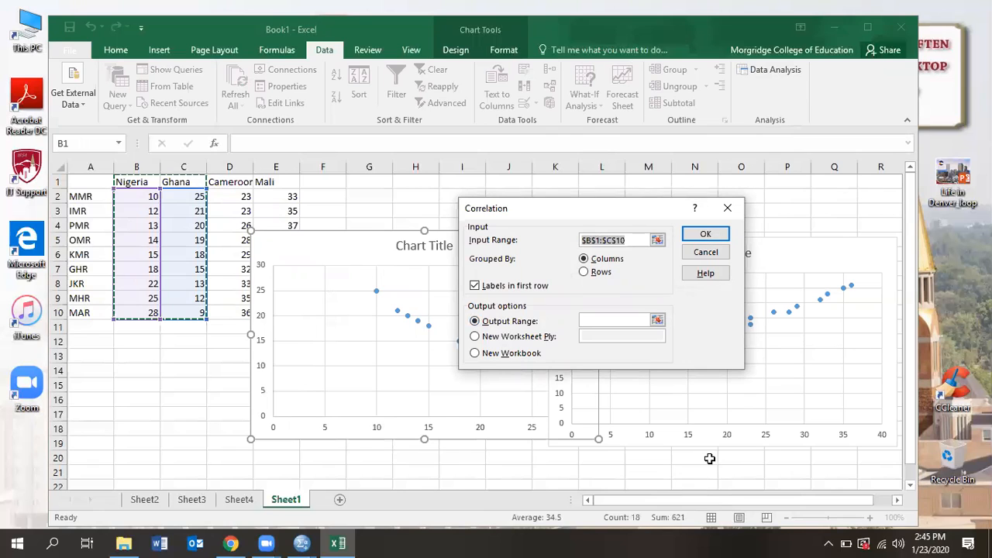
left_click(657, 320)
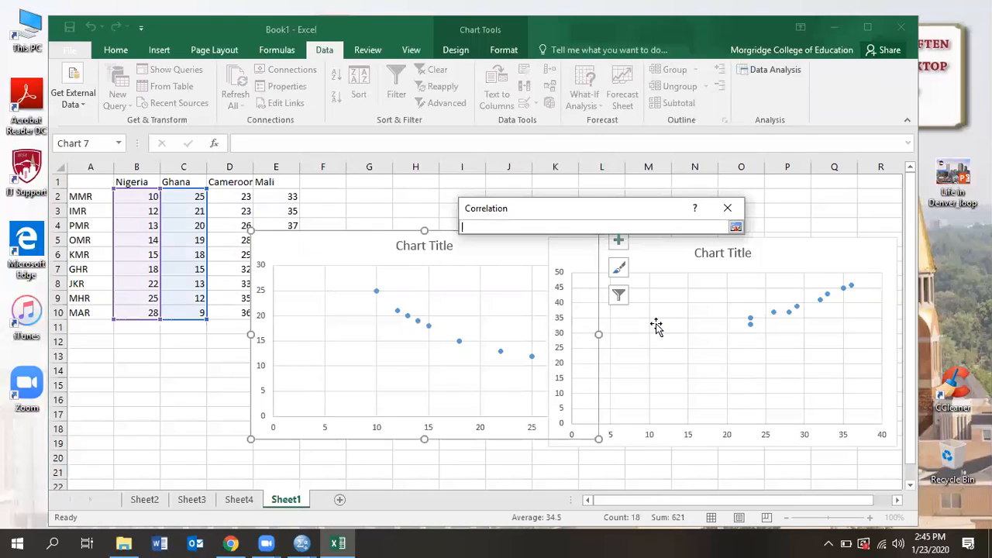
left_click_drag(669, 462, 791, 473)
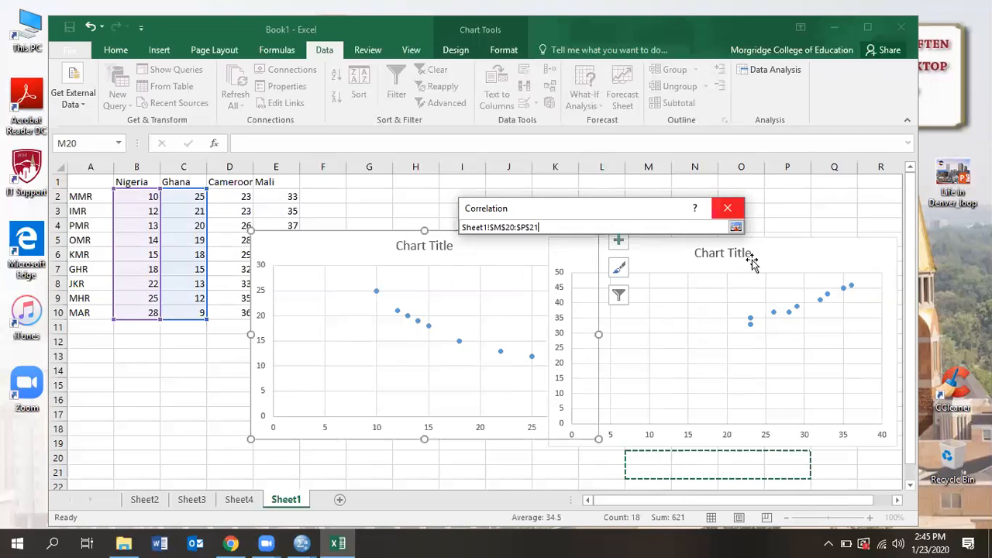
left_click(736, 228)
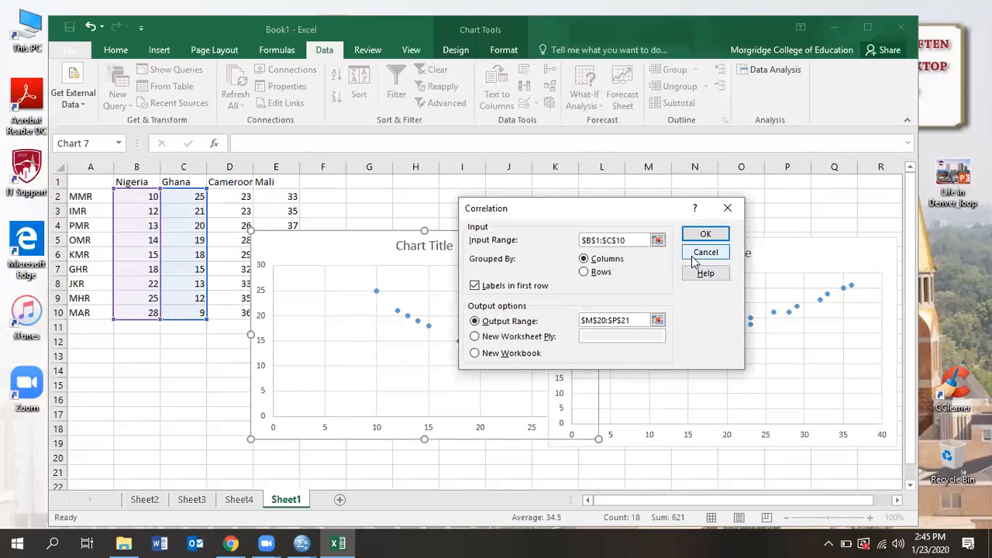
left_click(705, 234)
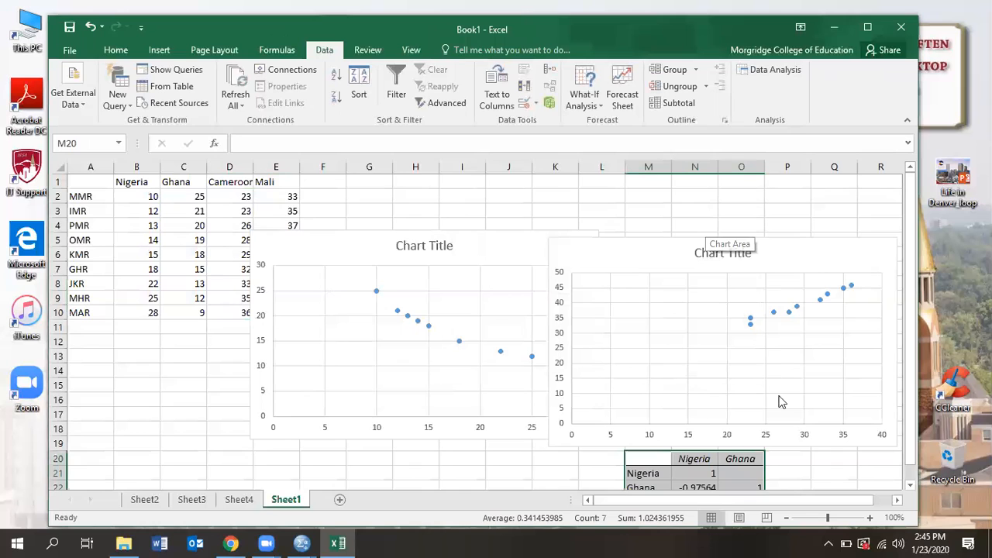
Step: Start a second Correlation analysis with the Cameroon and Mali data in D1:E10 as the input range
scroll(807, 438, "down", 4)
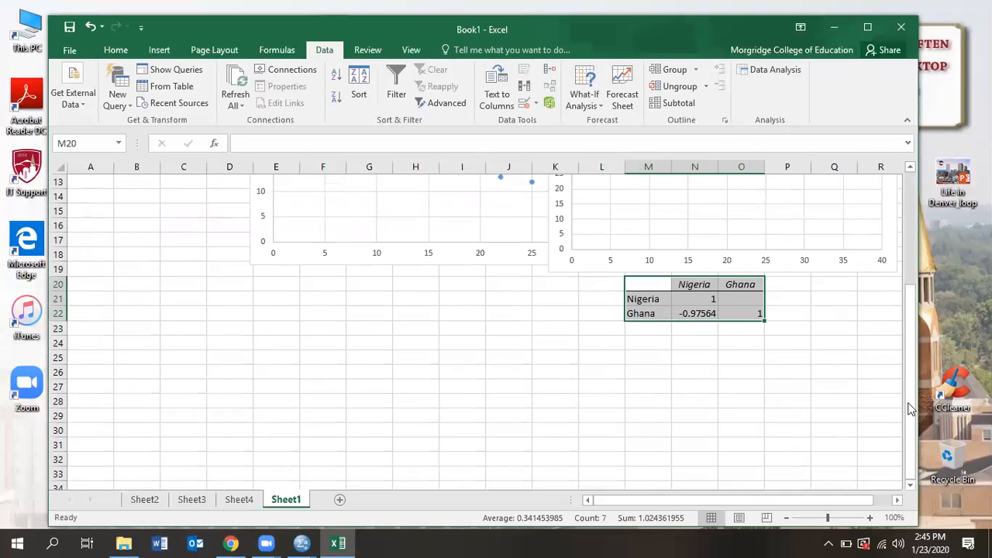
left_click_drag(910, 408, 899, 313)
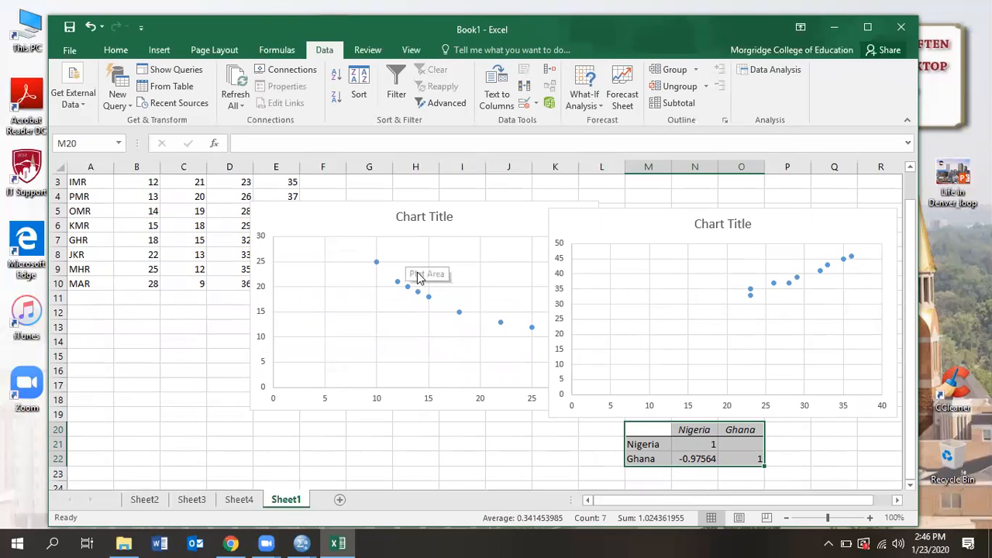
scroll(422, 284, "up", 1)
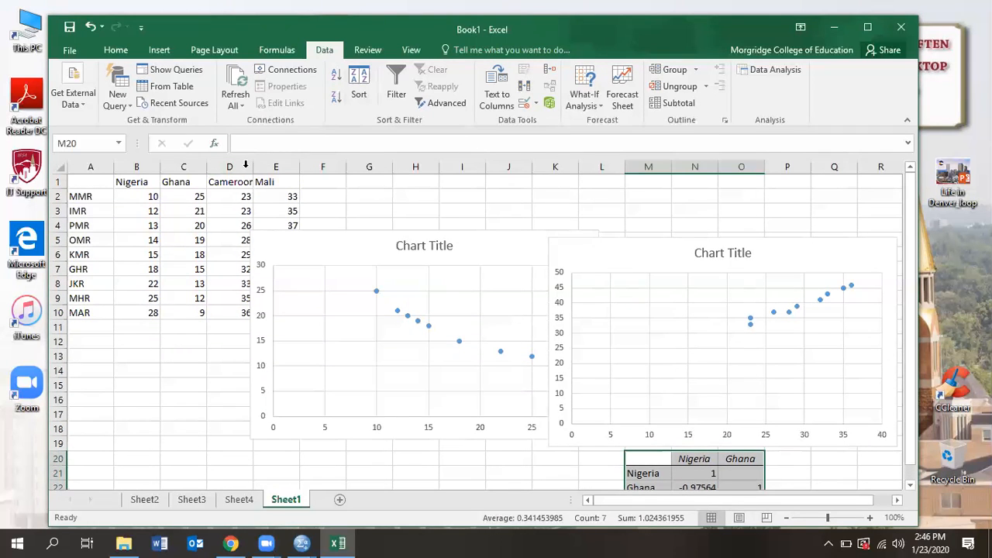
left_click(785, 70)
left_click(709, 248)
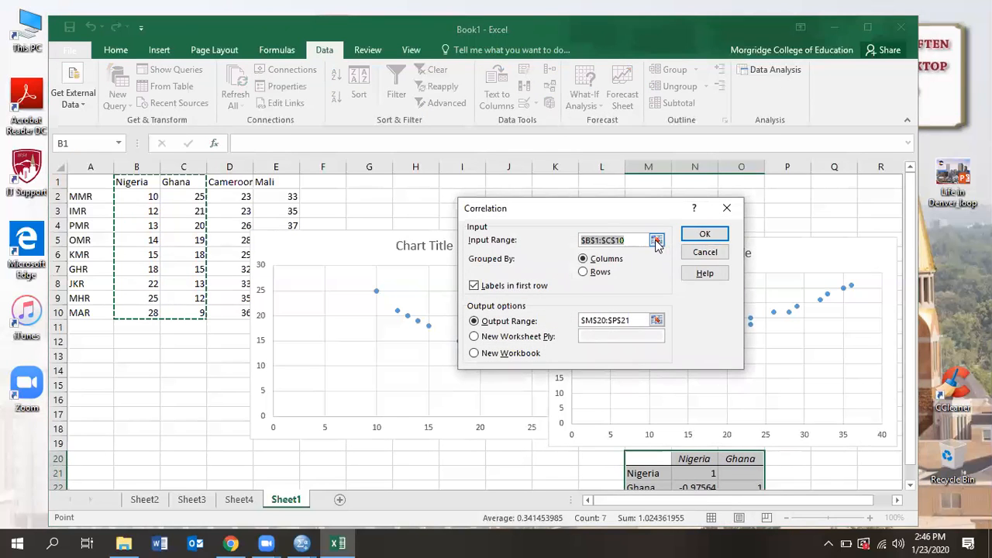
left_click(656, 240)
left_click_drag(236, 182, 265, 314)
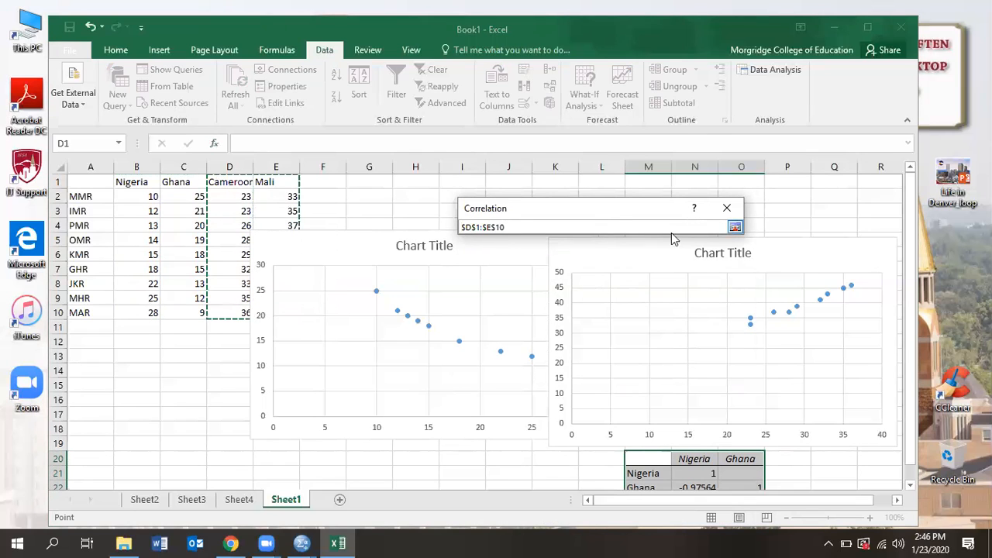
left_click(734, 227)
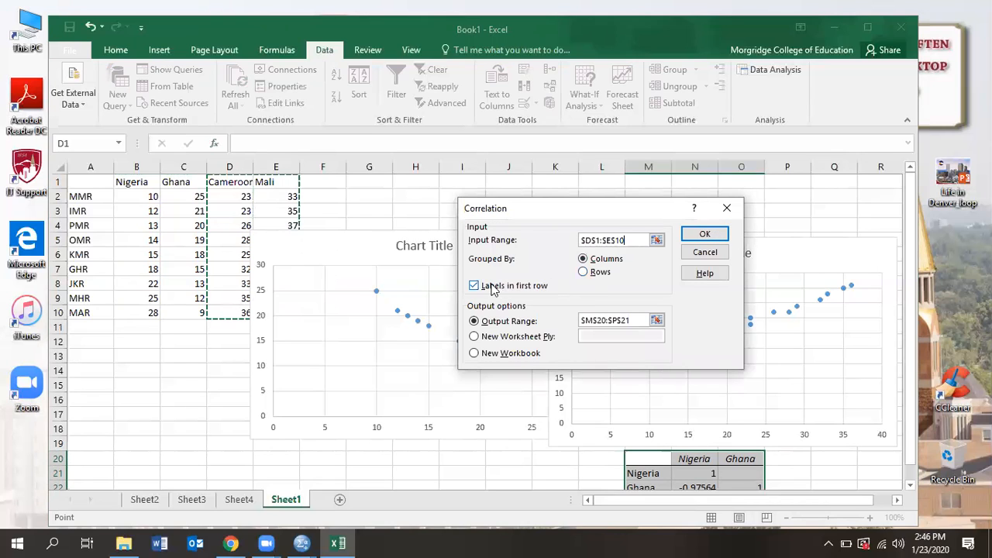
Step: Set the correlation output range to E20:I21 and run the Cameroon and Mali analysis
left_click(656, 323)
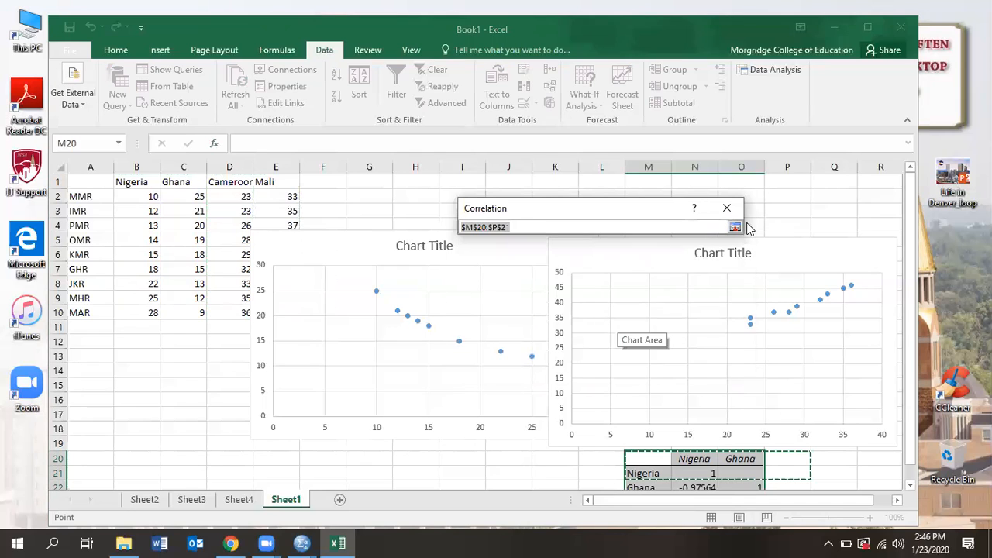
left_click(734, 228)
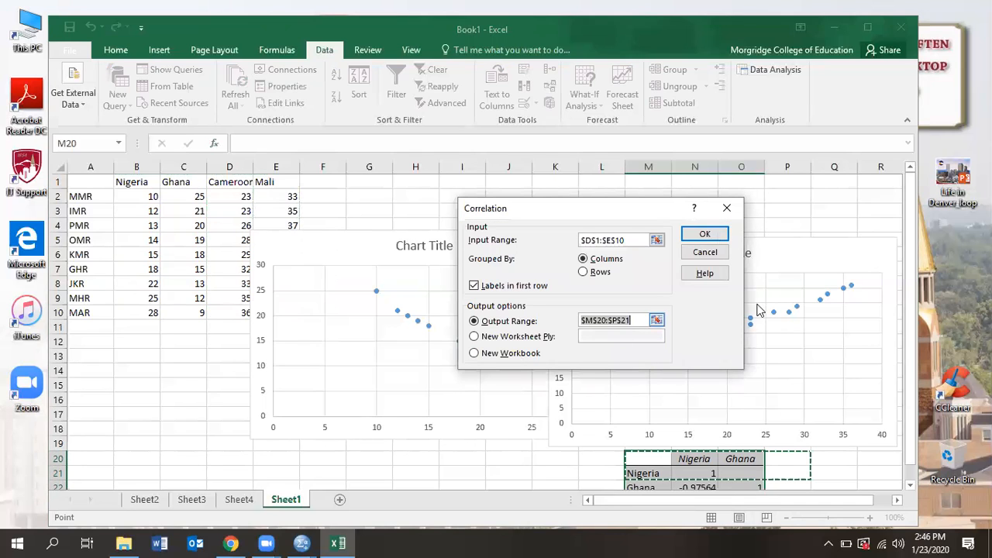
left_click(657, 322)
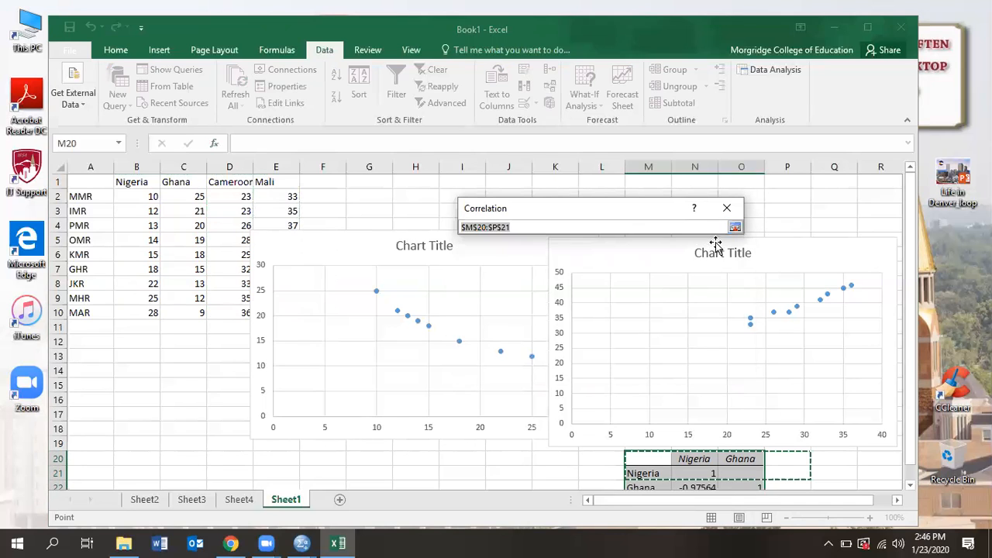
left_click_drag(280, 454, 454, 479)
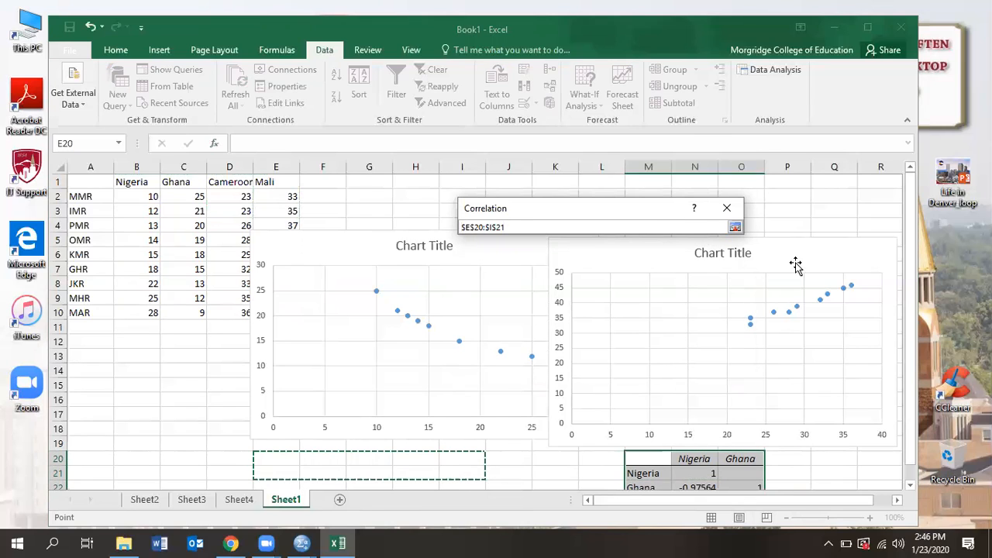
left_click(734, 227)
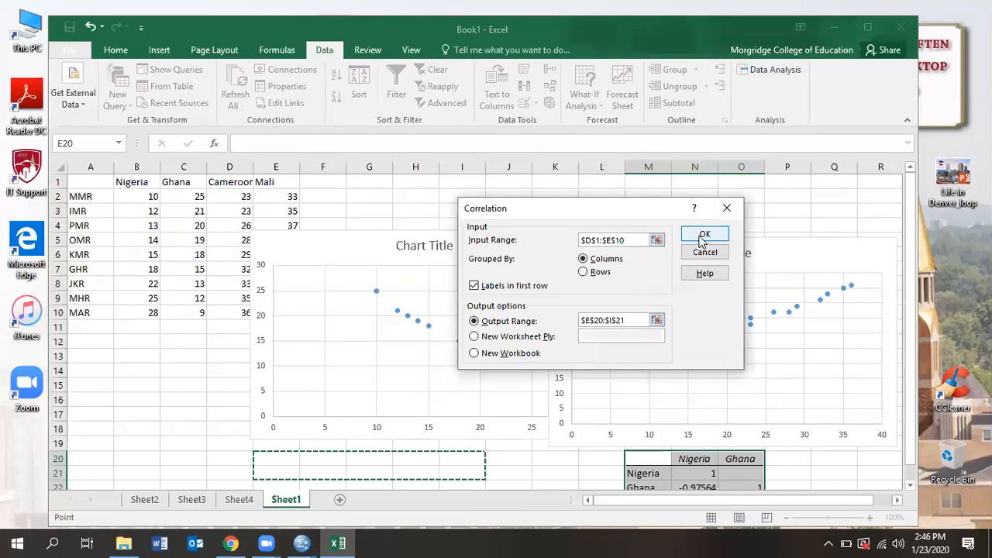
left_click(703, 235)
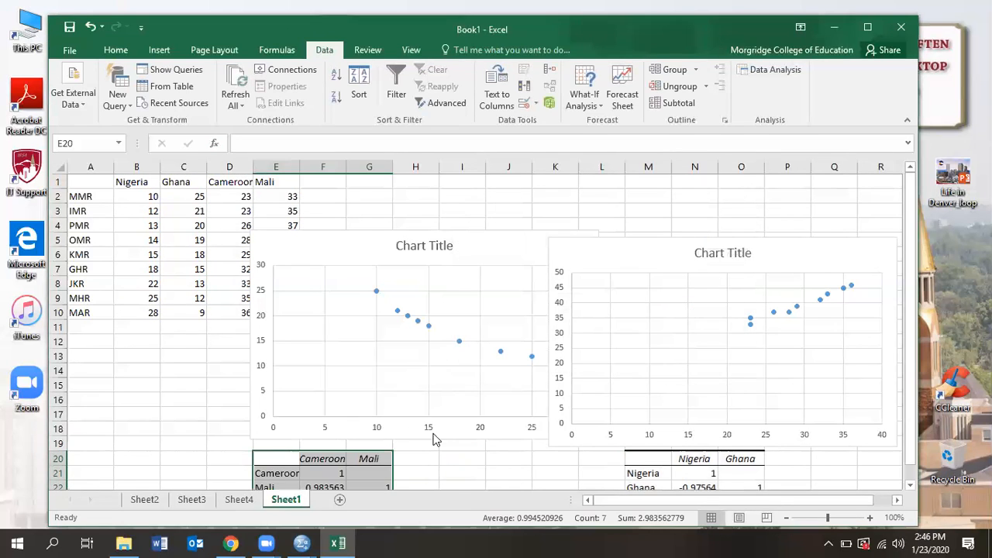
Step: Extend the Cameroon and Mali correlation table E20:G22 by autofilling it into column H
scroll(428, 469, "down", 2)
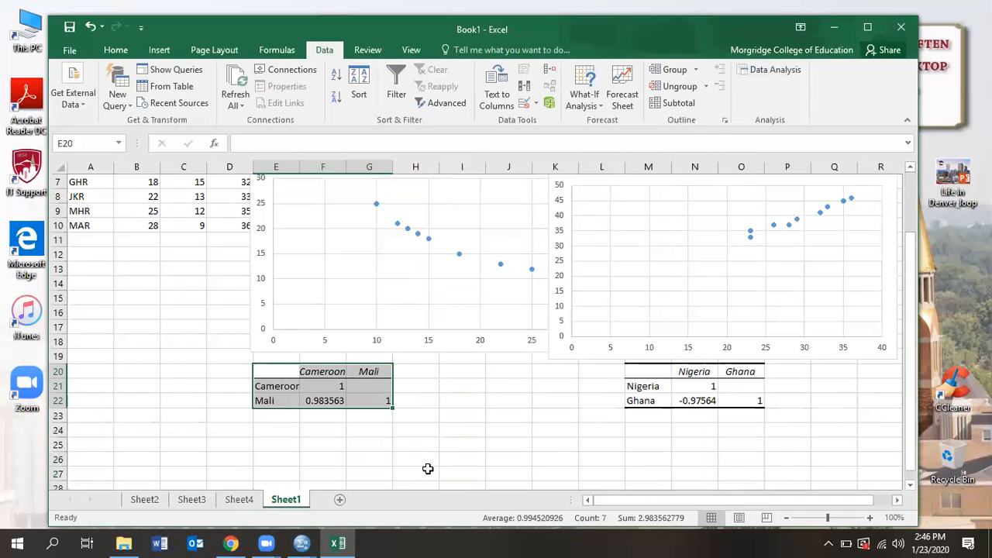
left_click_drag(393, 409, 446, 415)
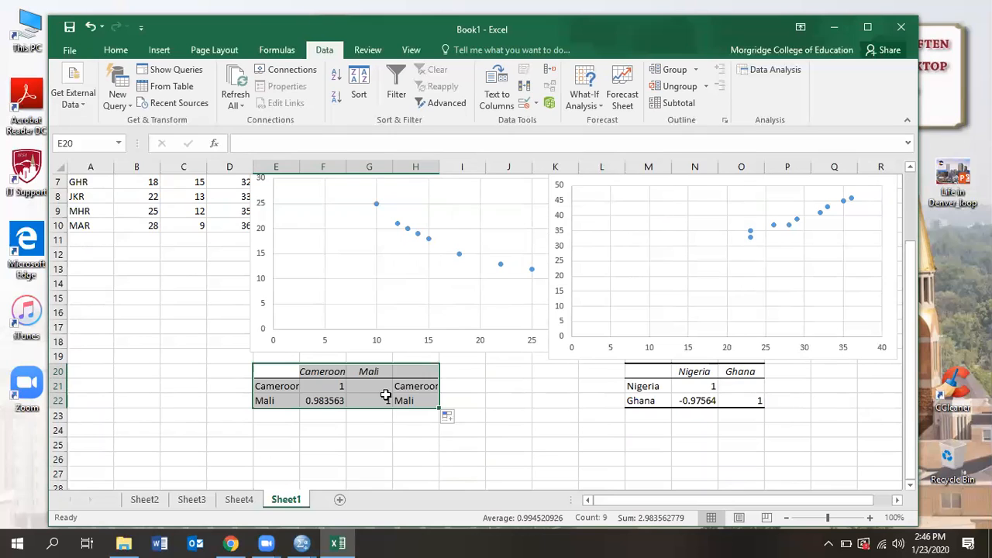